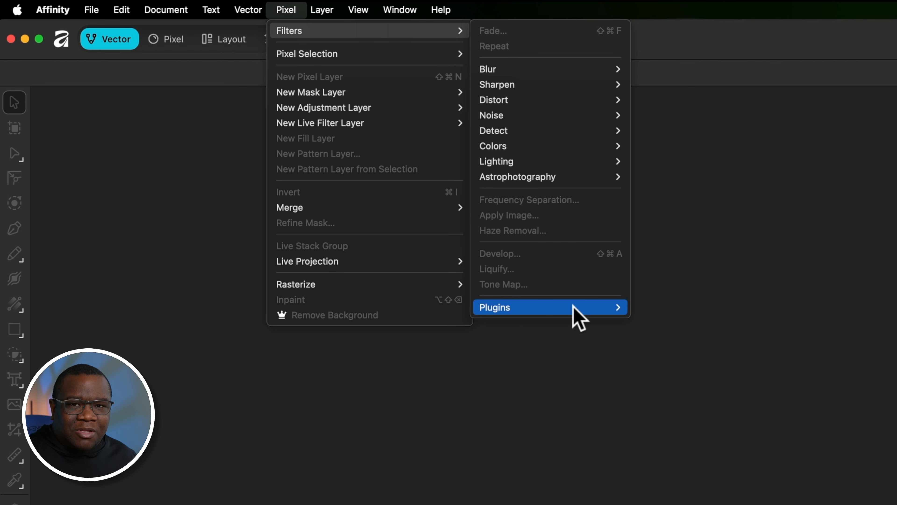
# Step: Open the Photoshop Plugins section of the application settings
pyautogui.click(654, 484)
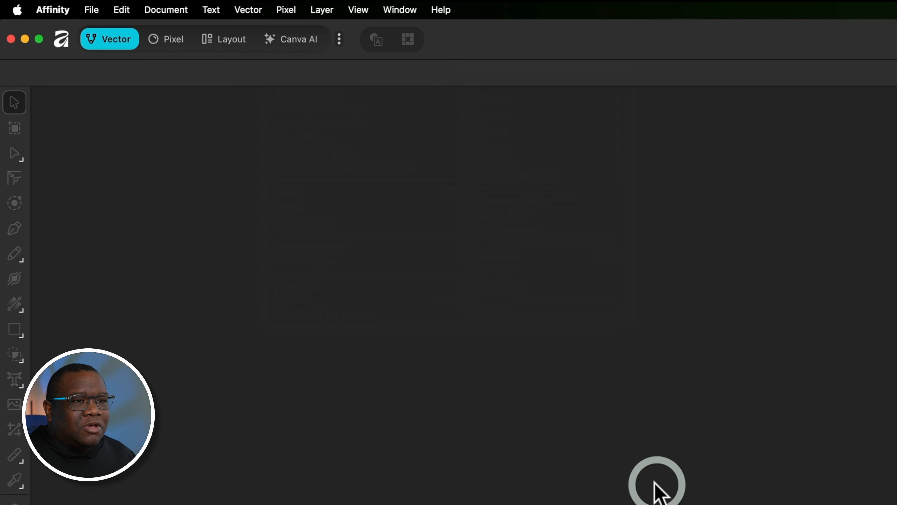
pyautogui.click(54, 13)
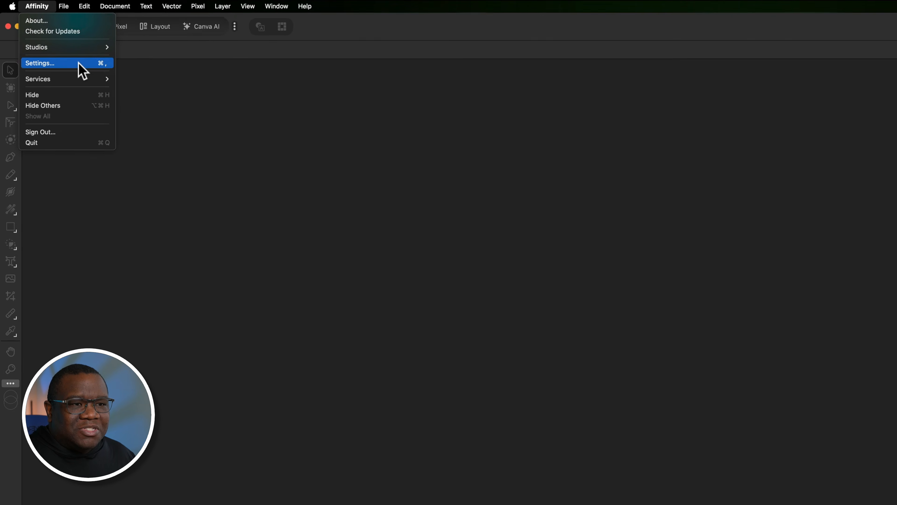
pyautogui.click(80, 64)
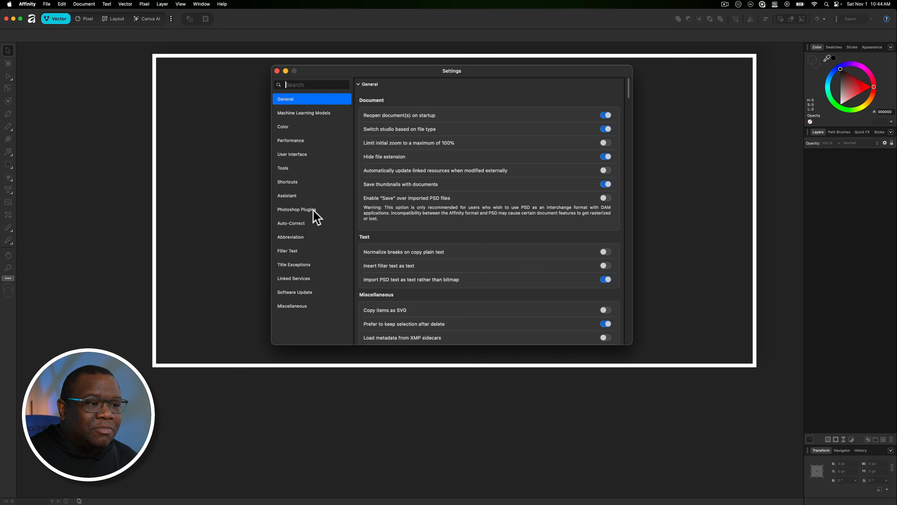
pyautogui.click(314, 211)
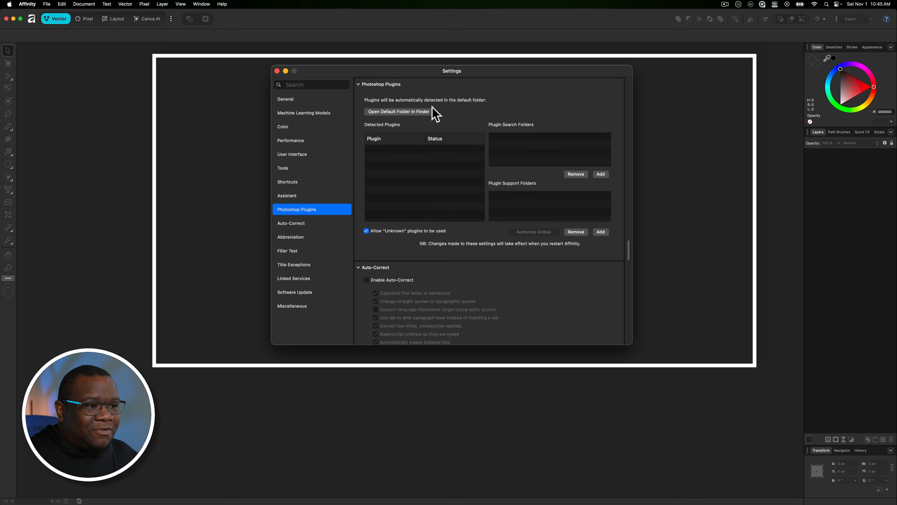
# Step: View the default plugin folder in Finder, moving its window aside, and return to the Photoshop Plugins settings
pyautogui.click(410, 111)
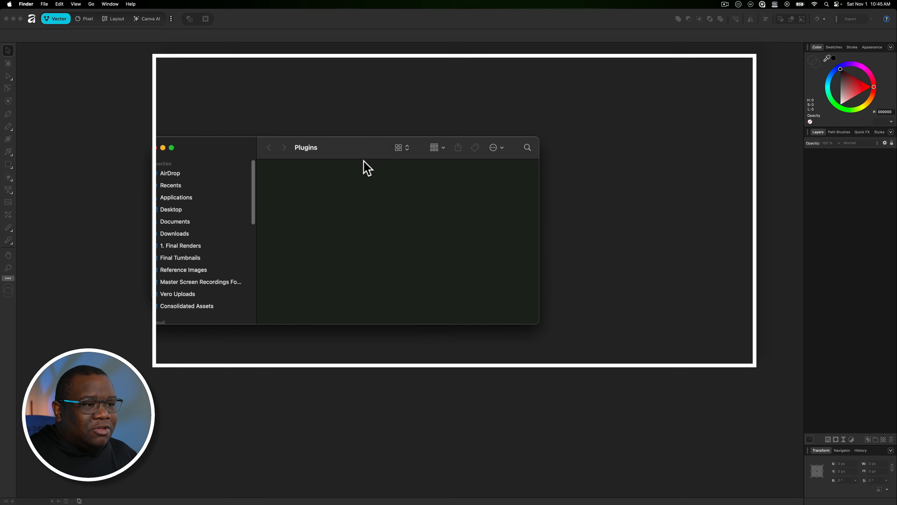
pyautogui.moveTo(363, 148); pyautogui.dragTo(396, 82)
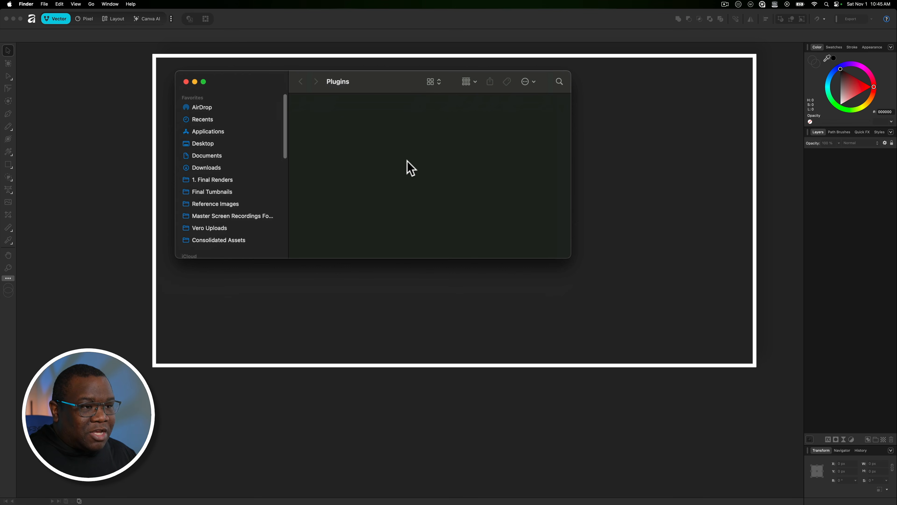
pyautogui.press('alt+super+p')
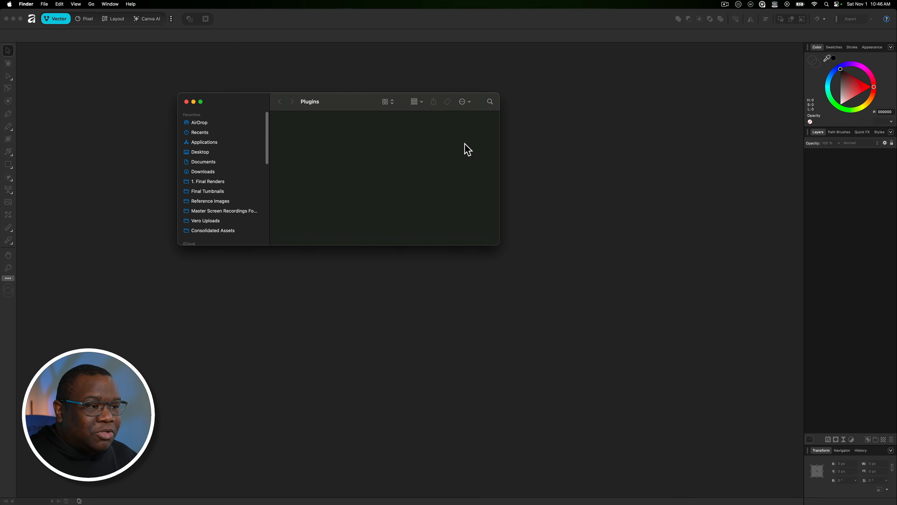
pyautogui.click(485, 302)
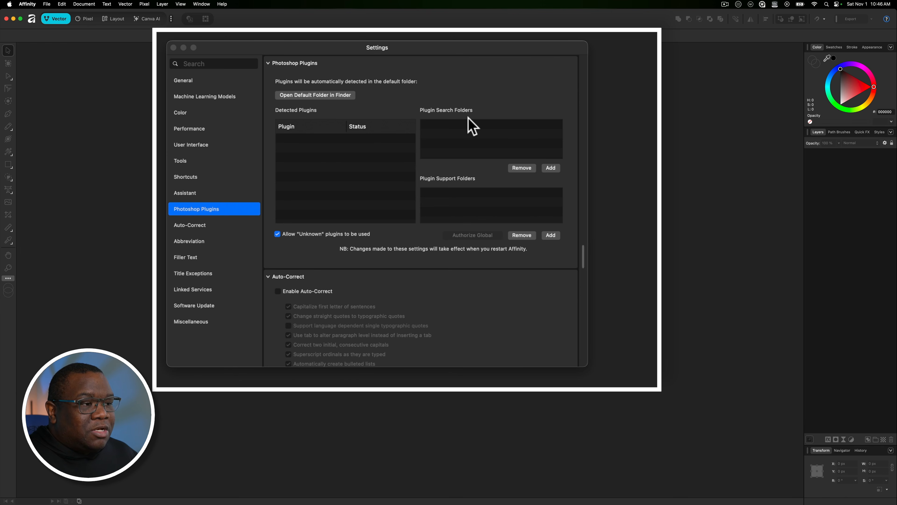
# Step: Add /Library/Application Support/Adobe/Plug-Ins/CC on Macintosh HD as a plugin search folder
pyautogui.click(550, 169)
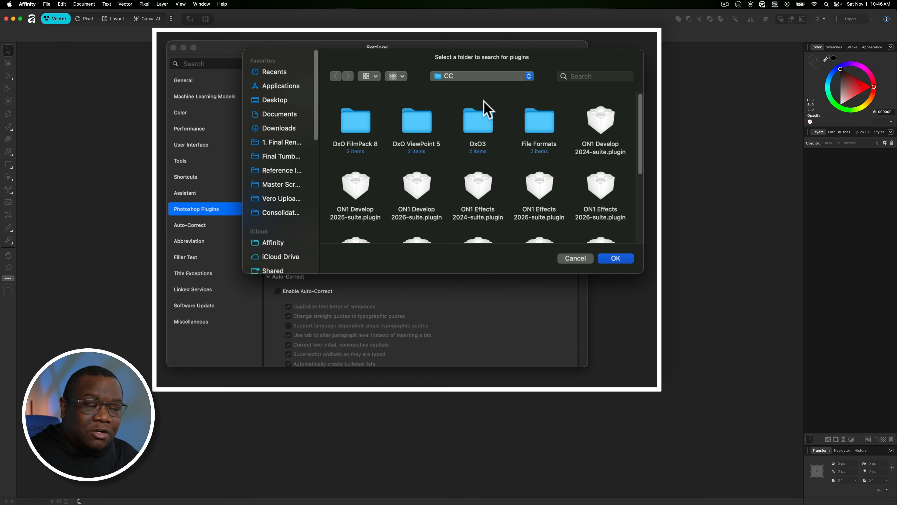
pyautogui.click(474, 76)
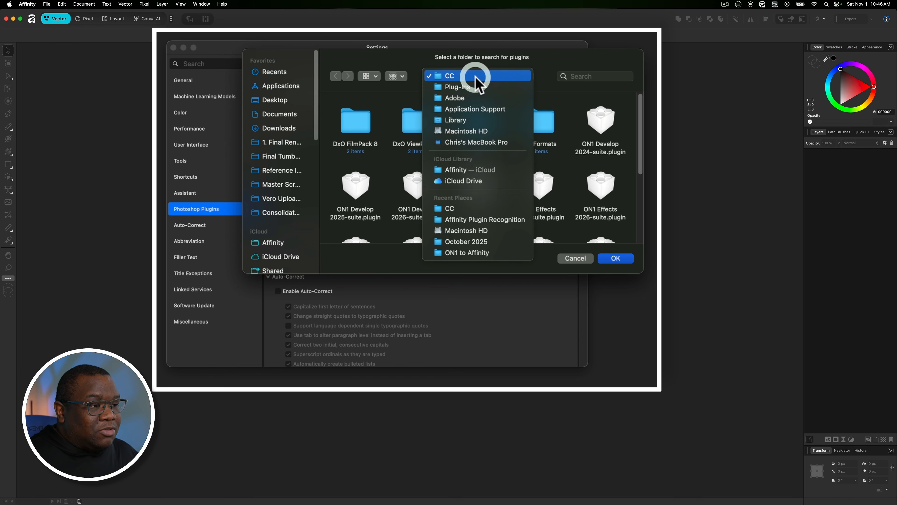
pyautogui.click(466, 131)
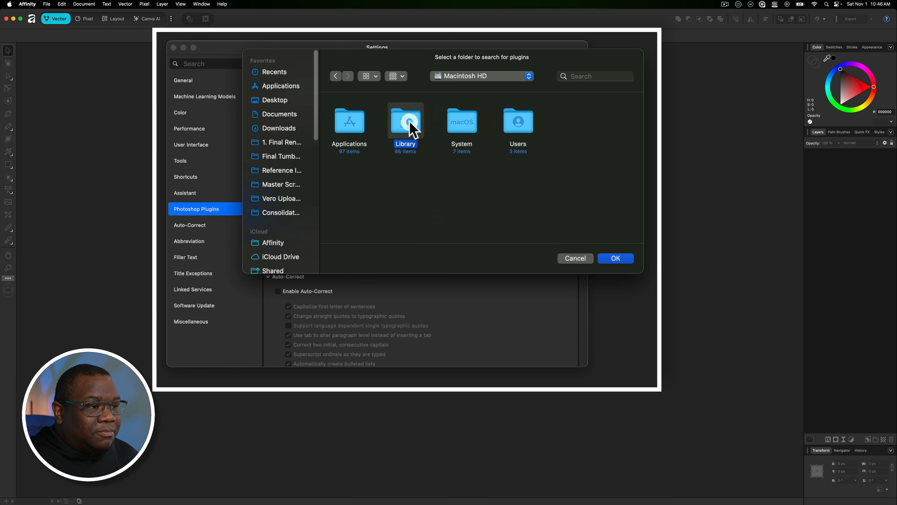
pyautogui.doubleClick(411, 128)
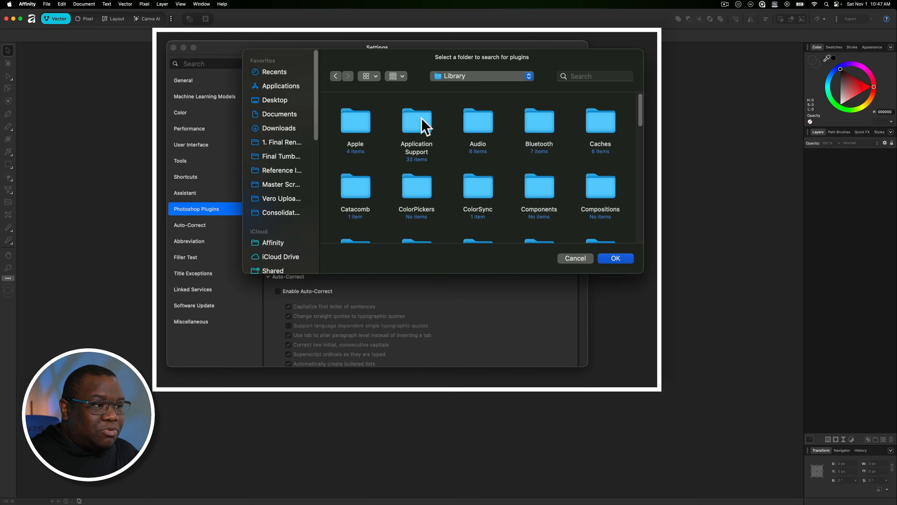
pyautogui.doubleClick(420, 124)
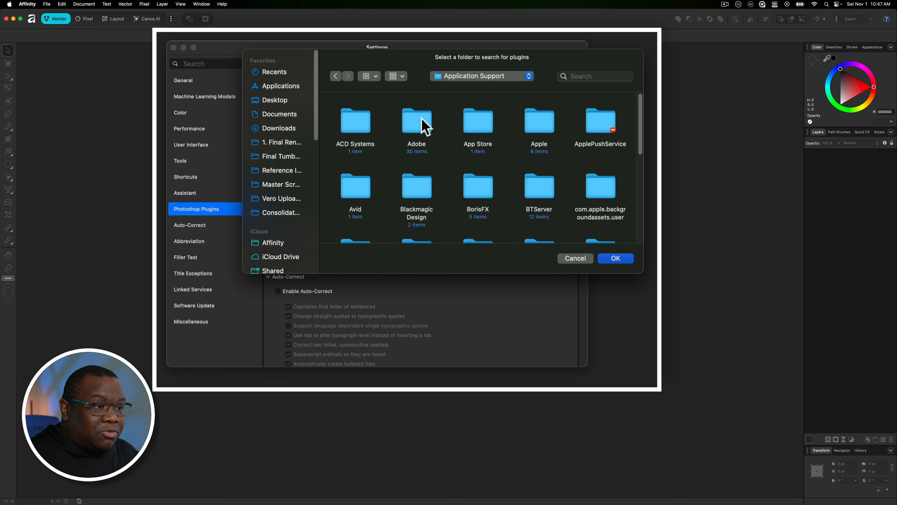
pyautogui.doubleClick(426, 126)
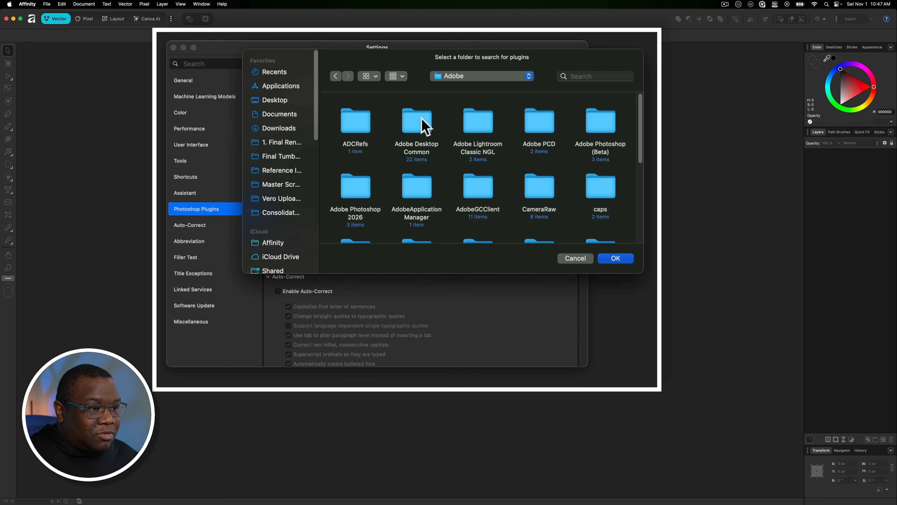
pyautogui.scroll(-5, 426, 127)
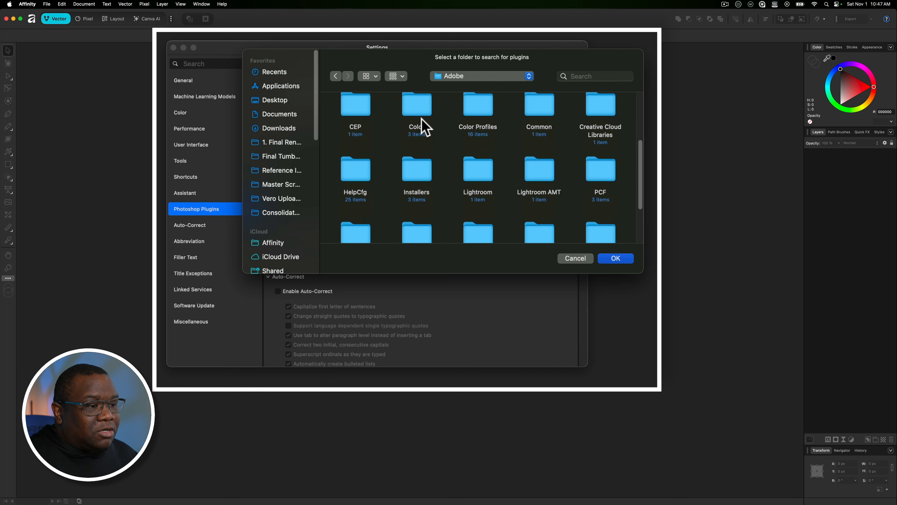
pyautogui.scroll(-3, 422, 126)
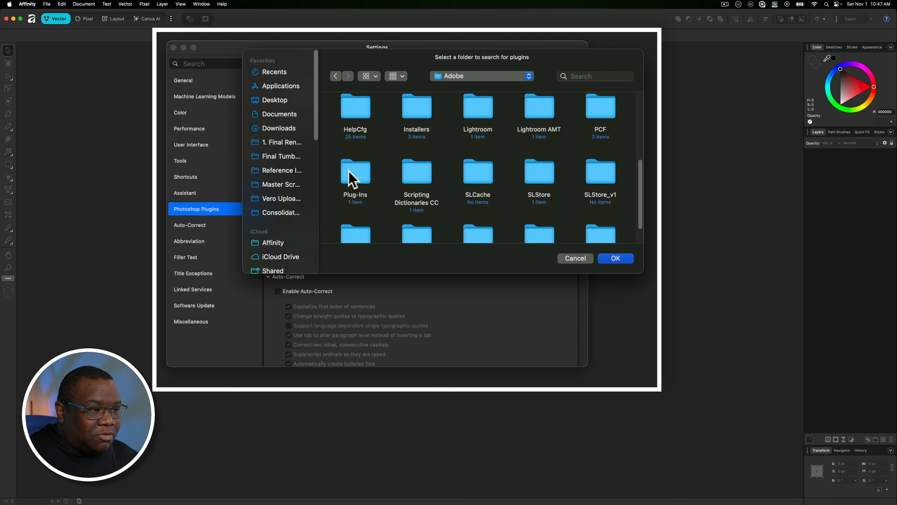
pyautogui.doubleClick(347, 170)
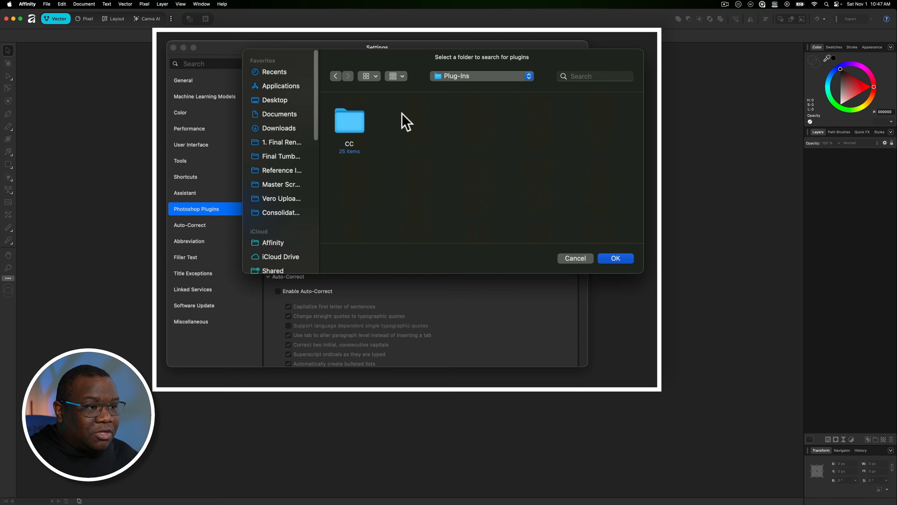
pyautogui.doubleClick(341, 129)
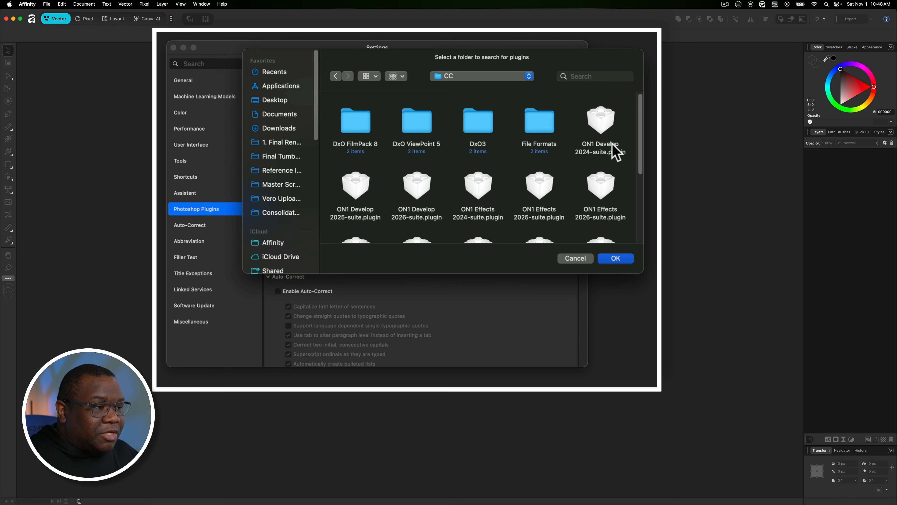
pyautogui.scroll(-3, 549, 182)
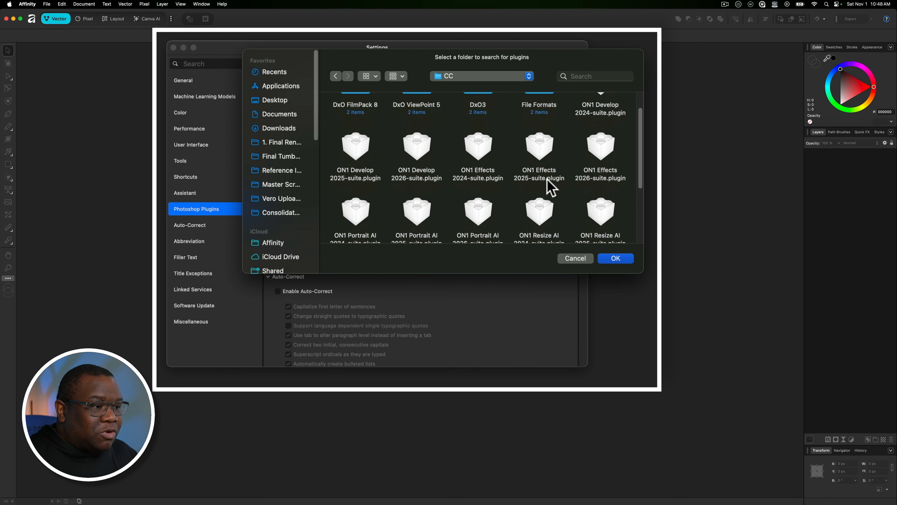
pyautogui.click(616, 261)
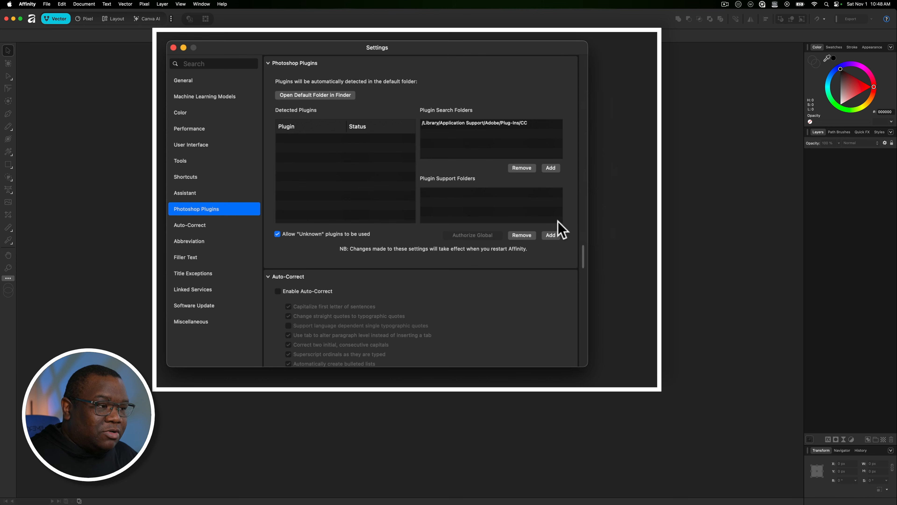
# Step: Add /Library/Application Support/Adobe/Plug-Ins/CC as a plugin support folder and restart the application to apply the settings
pyautogui.click(554, 236)
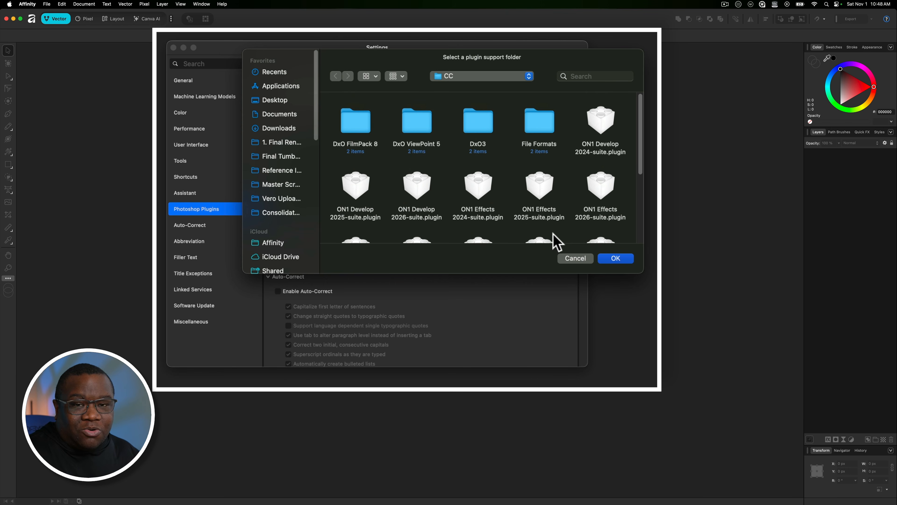
pyautogui.click(608, 260)
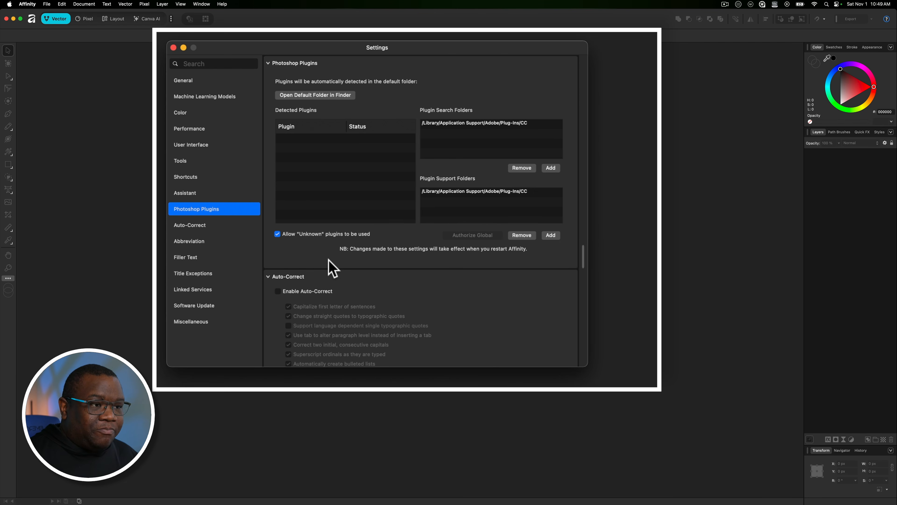
pyautogui.click(174, 47)
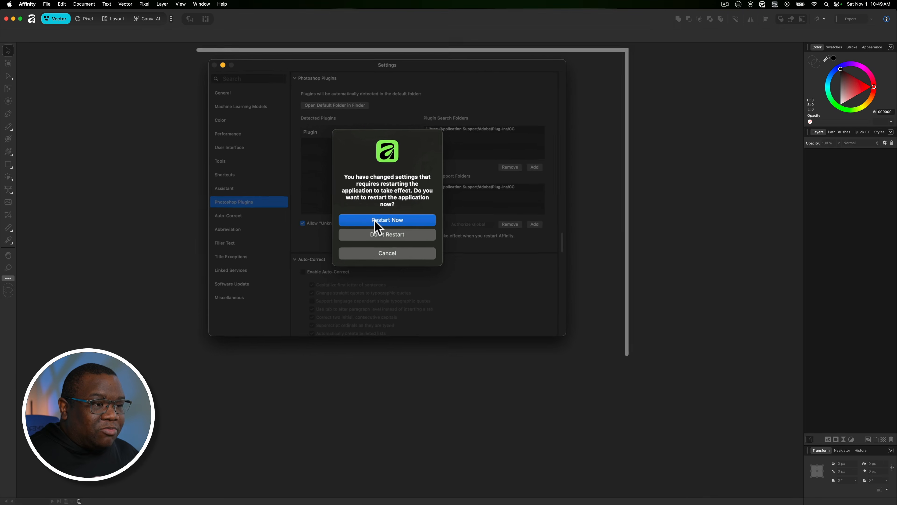
pyautogui.click(362, 231)
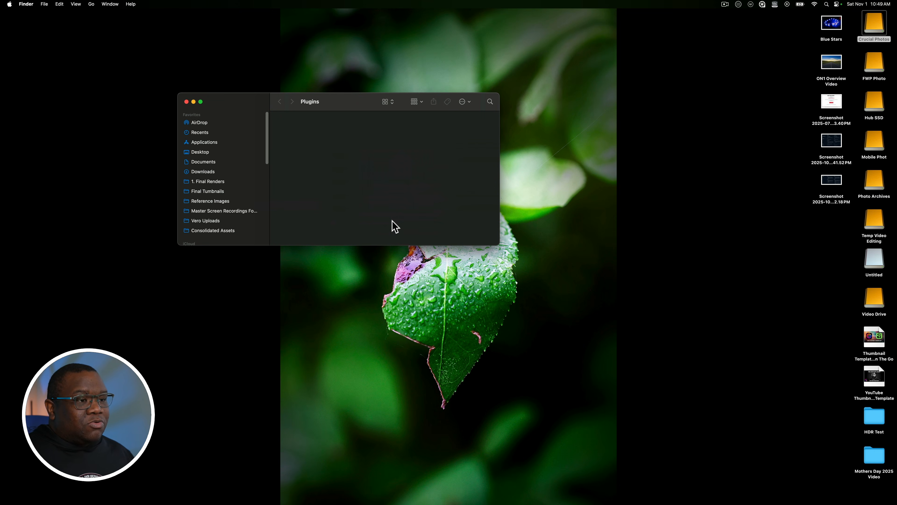
# Step: Close the Finder and Welcome windows and check the detected plugins in the Photoshop Plugins settings
pyautogui.click(186, 101)
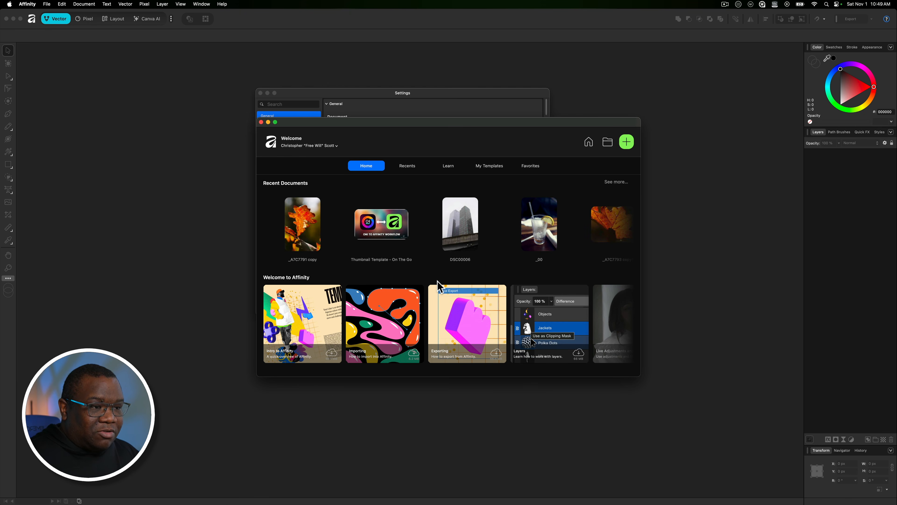
pyautogui.click(262, 122)
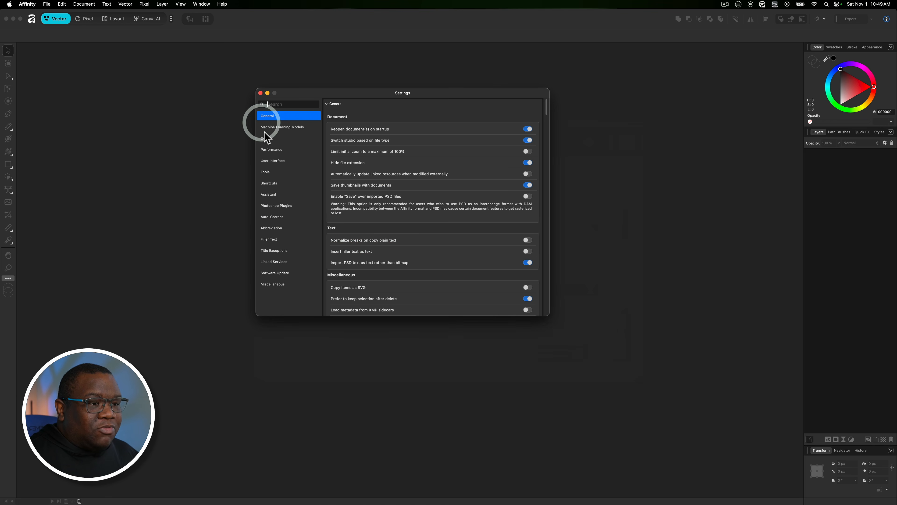
pyautogui.click(271, 207)
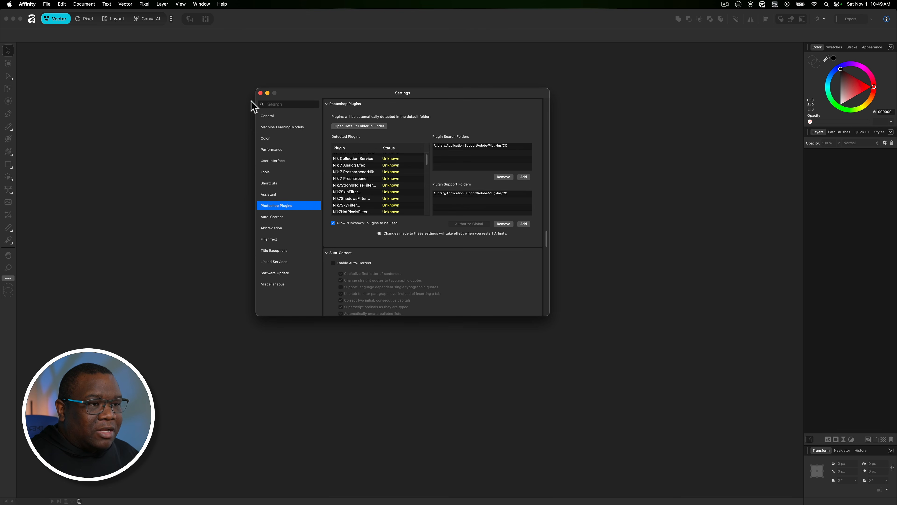
pyautogui.click(260, 93)
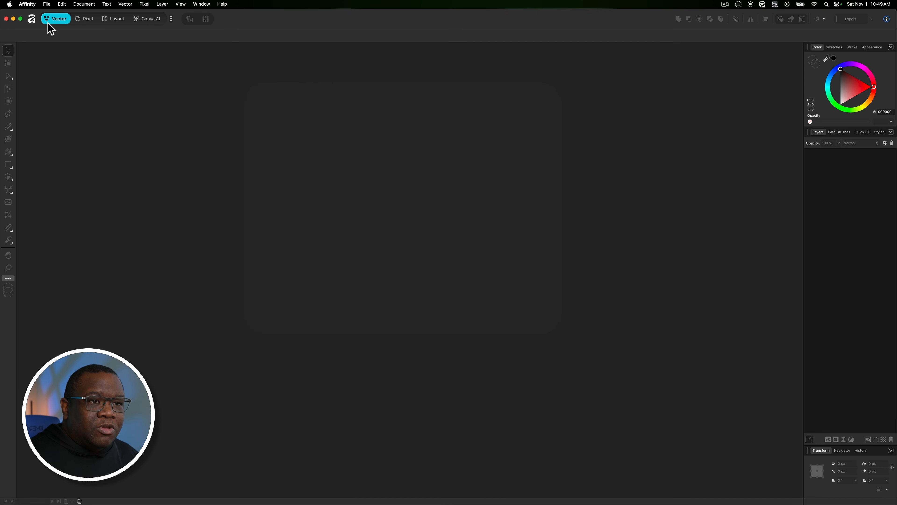
# Step: Reopen the settings, review the full list of detected Photoshop plugins and their status, and close the settings
pyautogui.click(29, 5)
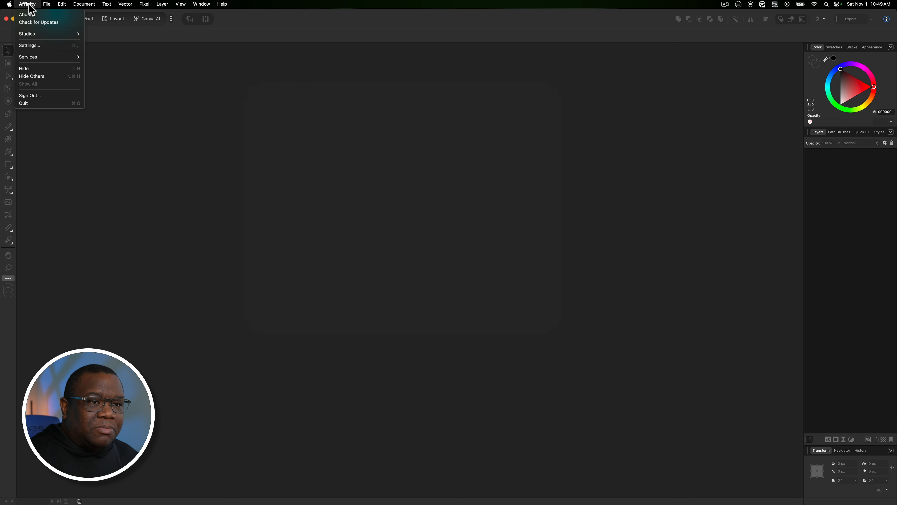
pyautogui.click(38, 46)
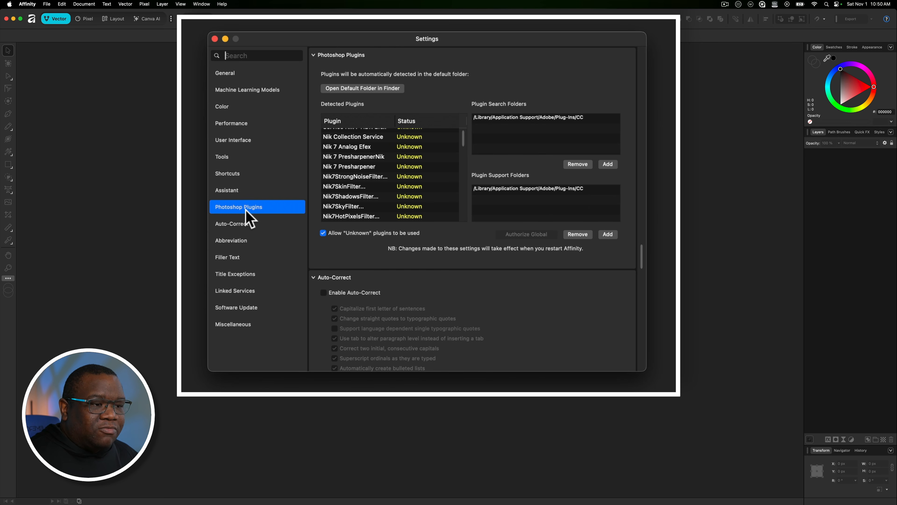
pyautogui.scroll(-5, 368, 175)
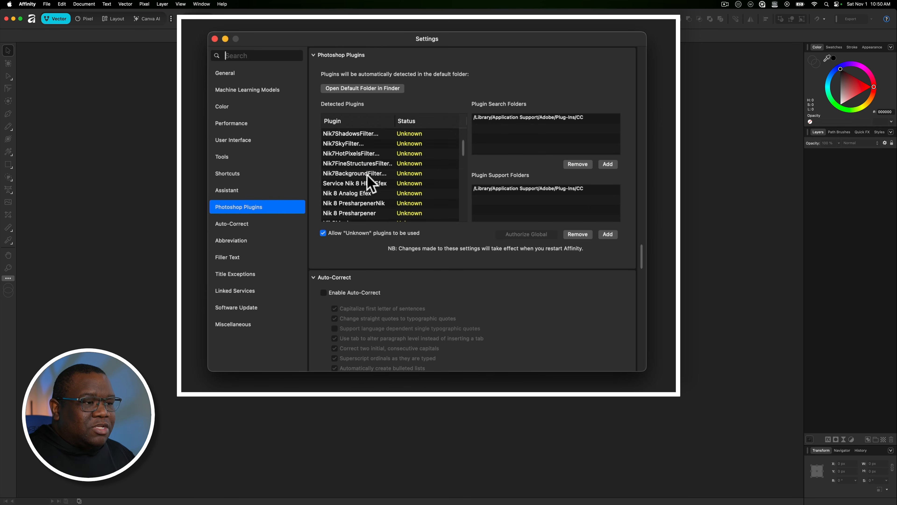
pyautogui.scroll(-10, 368, 175)
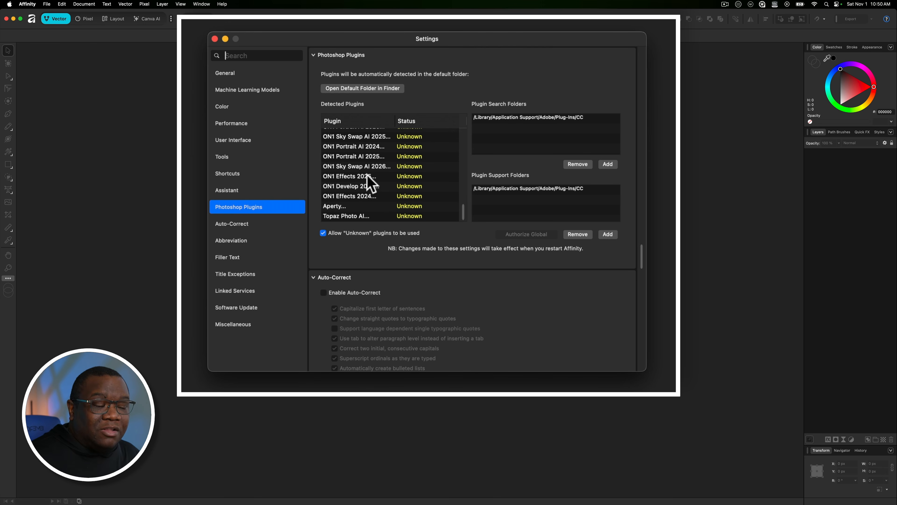
pyautogui.scroll(12, 367, 175)
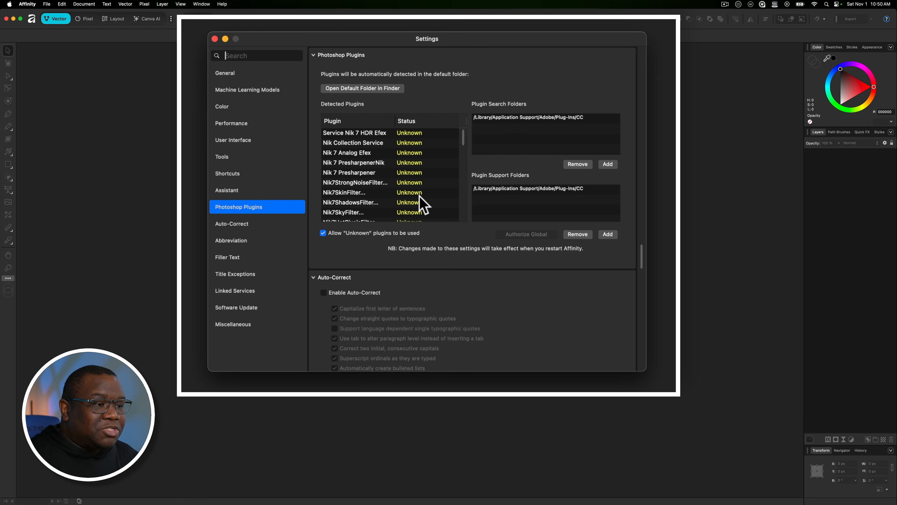
pyautogui.scroll(-5, 420, 198)
pyautogui.scroll(-5, 420, 198)
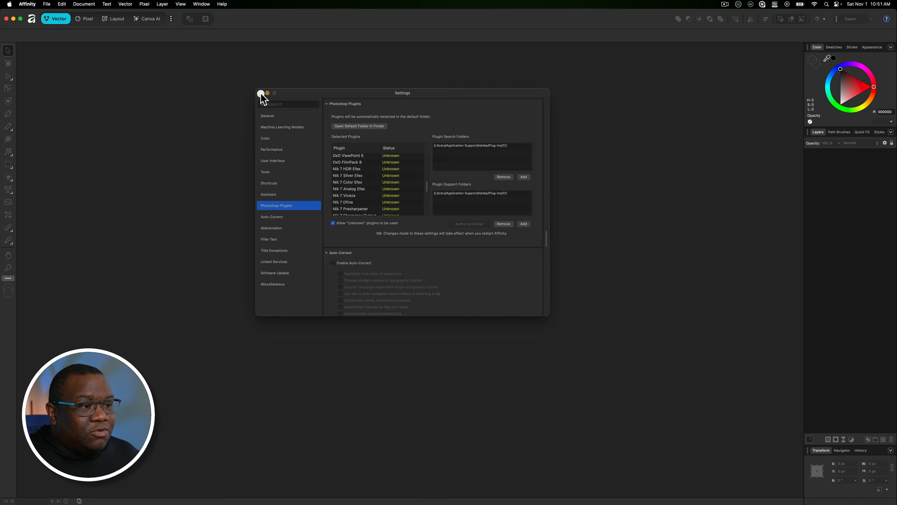
pyautogui.click(260, 93)
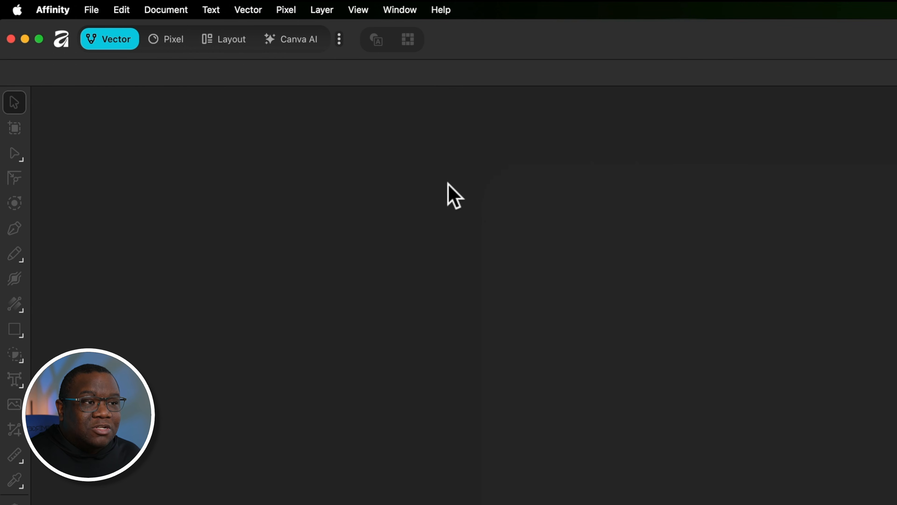
# Step: Open the Send Feedback form for submitting an idea or bug report
pyautogui.click(446, 13)
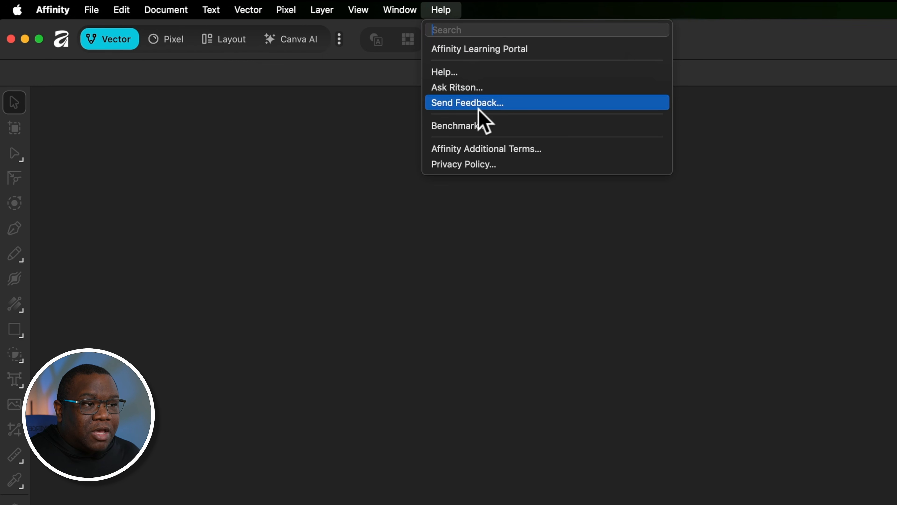
pyautogui.click(500, 104)
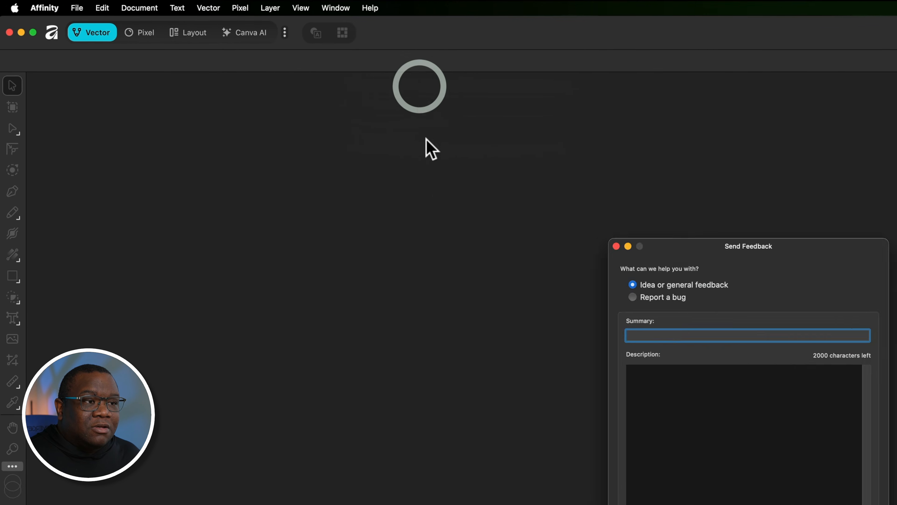